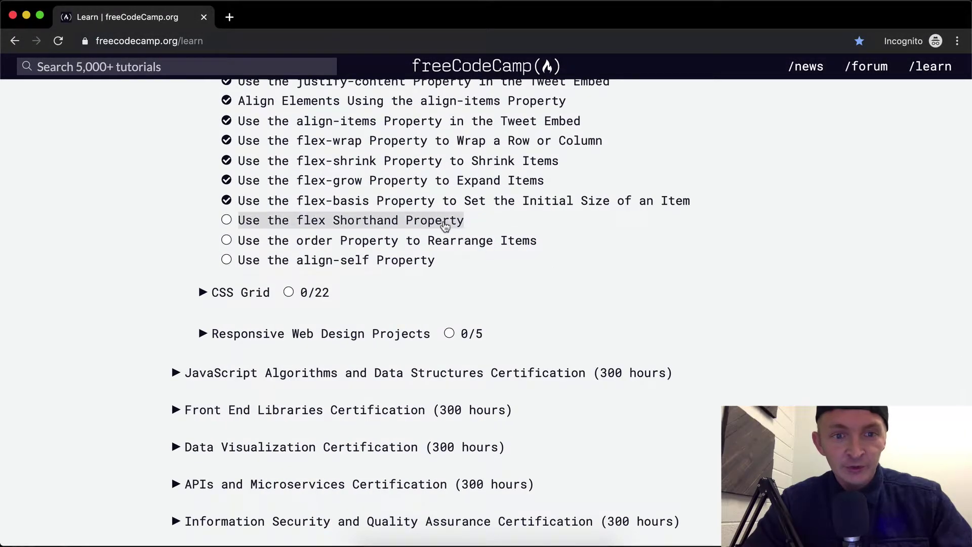
Open the 'Use the flex Shorthand Property' challenge from the curriculum list
{"action": "left_click", "coordinate": [445, 225]}
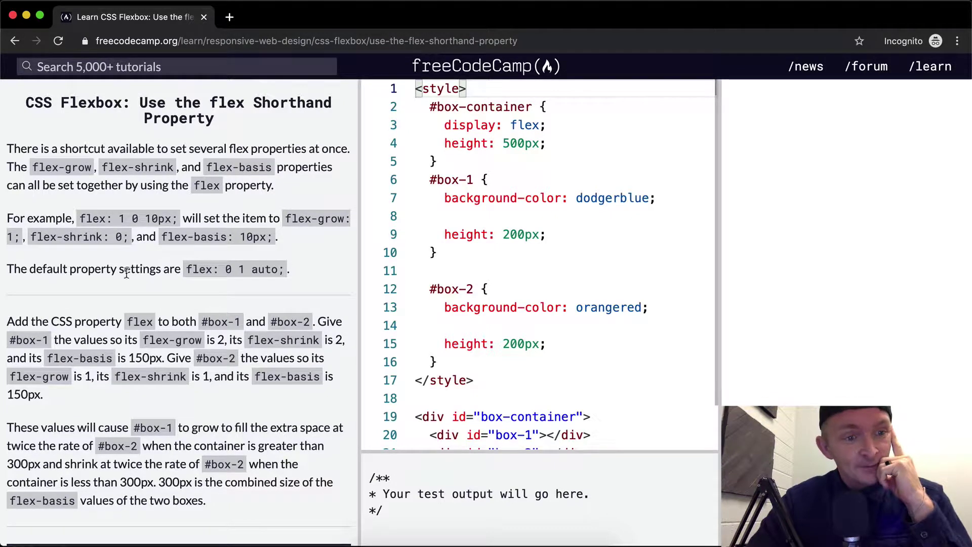
{"action": "scroll", "coordinate": [127, 272], "scroll_direction": "down", "scroll_amount": 5}
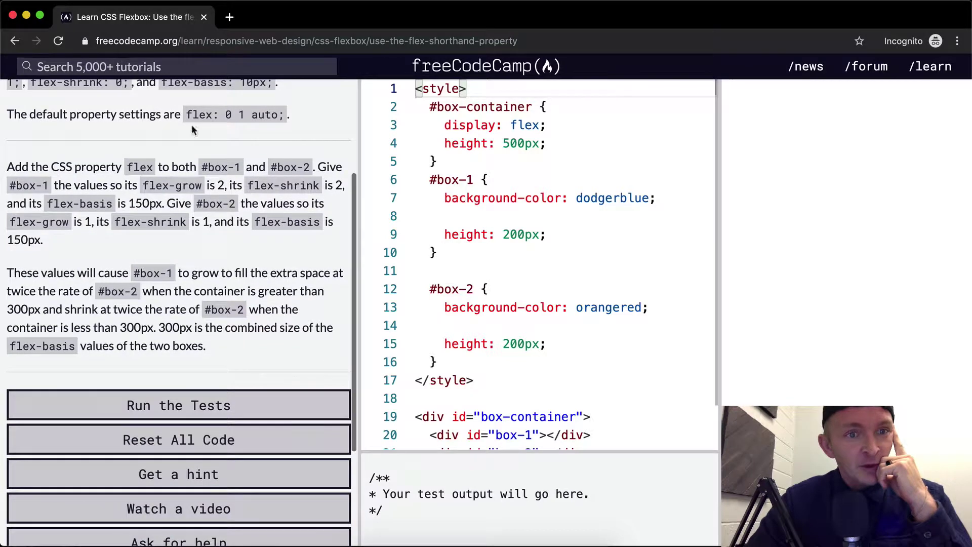
{"action": "scroll", "coordinate": [173, 201], "scroll_direction": "up", "scroll_amount": 5}
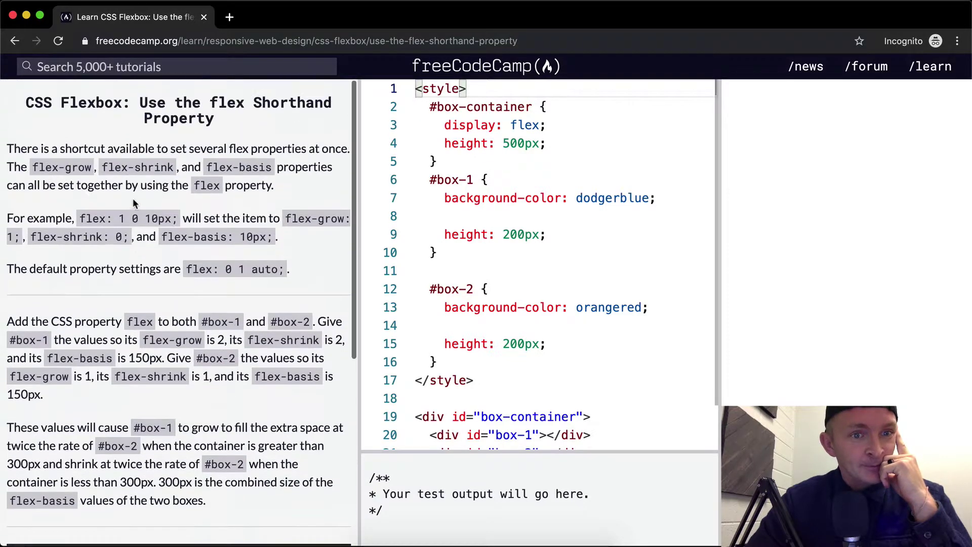
{"action": "scroll", "coordinate": [135, 203], "scroll_direction": "down", "scroll_amount": 3}
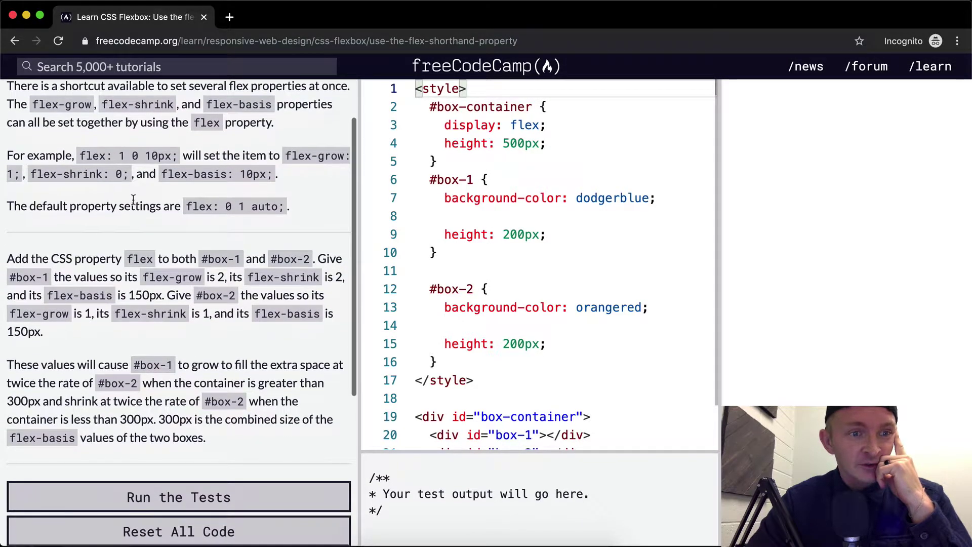
{"action": "scroll", "coordinate": [133, 201], "scroll_direction": "down", "scroll_amount": 3}
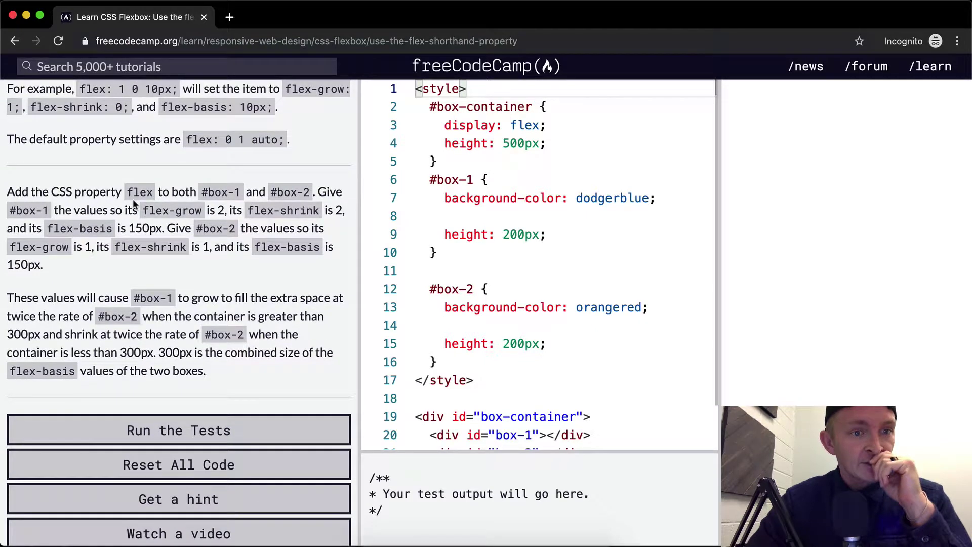
{"action": "scroll", "coordinate": [133, 198], "scroll_direction": "down", "scroll_amount": 2}
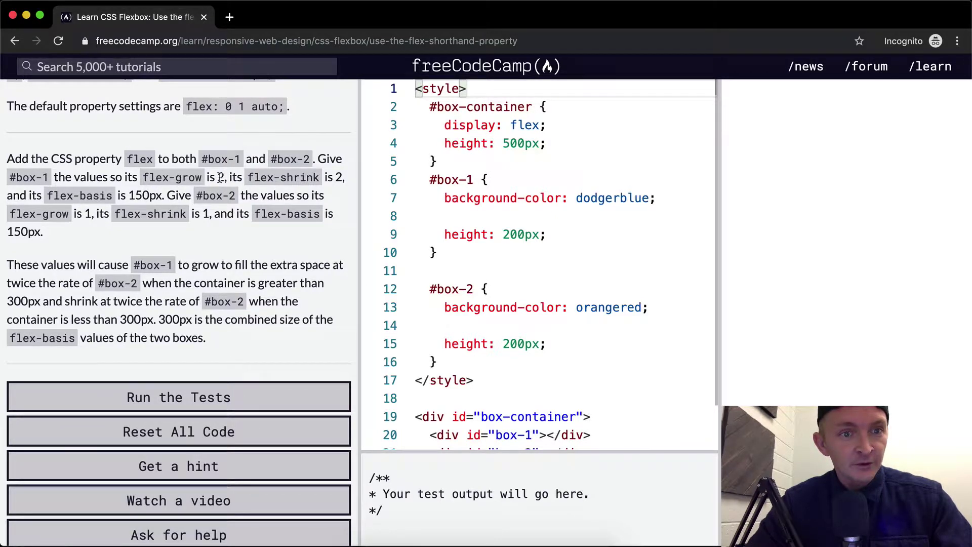
{"action": "scroll", "coordinate": [182, 192], "scroll_direction": "up", "scroll_amount": 5}
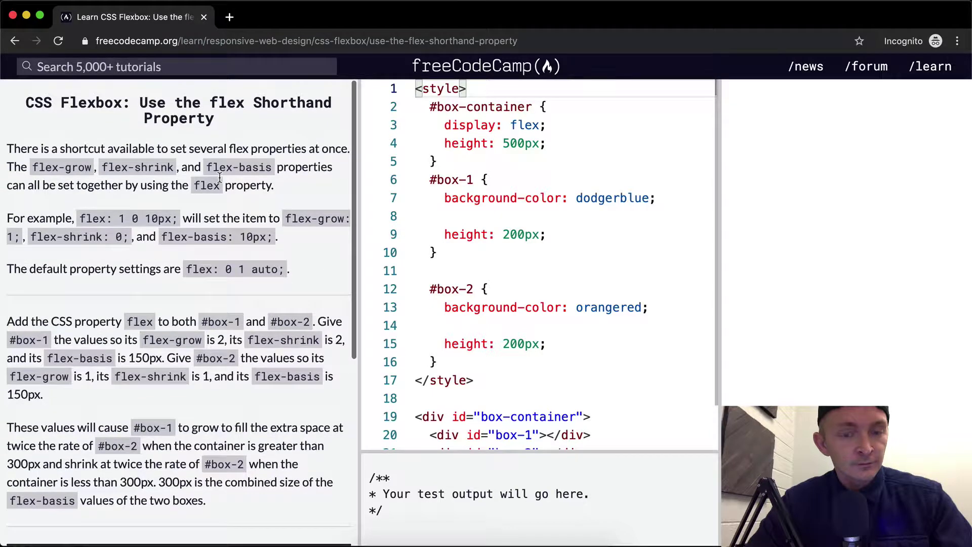
Add flex: 2 2 150px; on line 8 of the #box-1 rule
{"action": "left_click", "coordinate": [583, 217]}
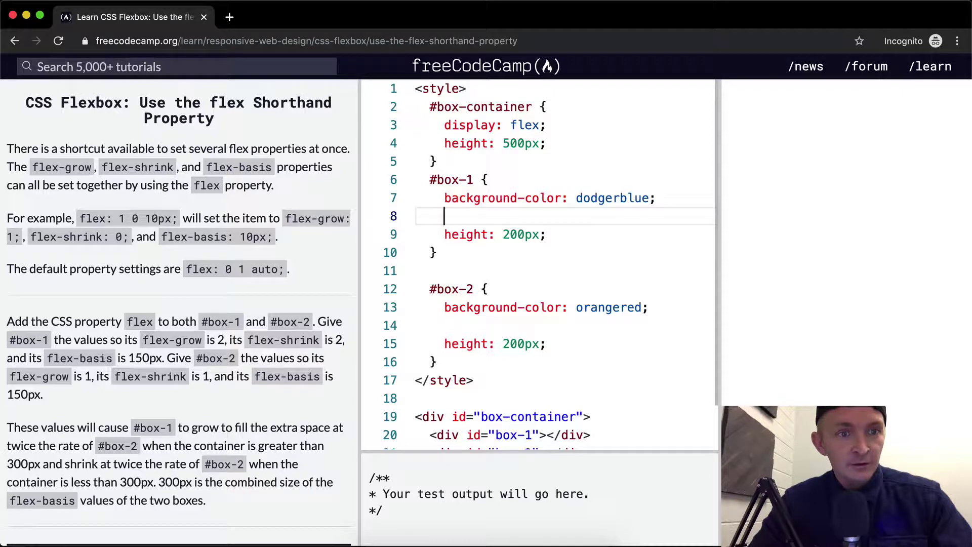
{"action": "type", "text": "flex;"}
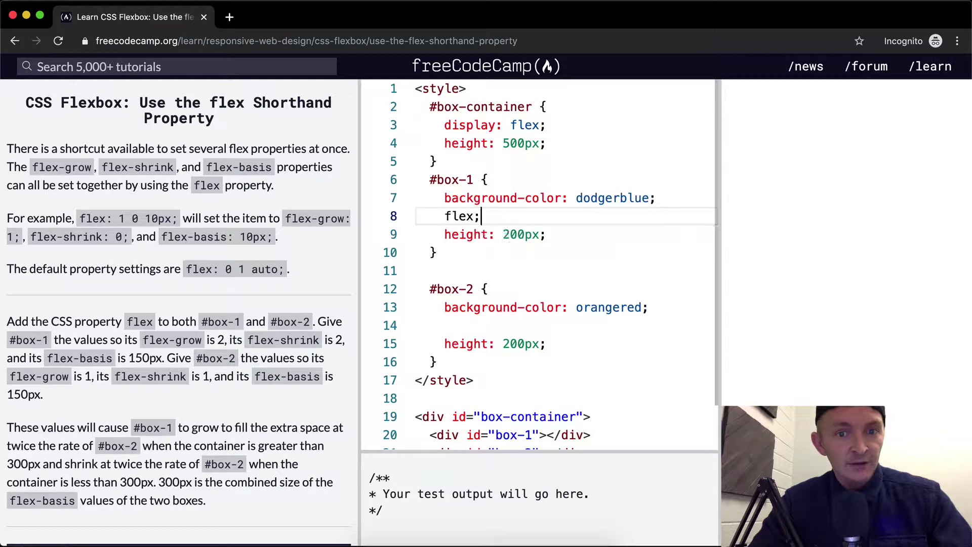
{"action": "key", "text": "BackSpace"}
{"action": "type", "text": ": "}
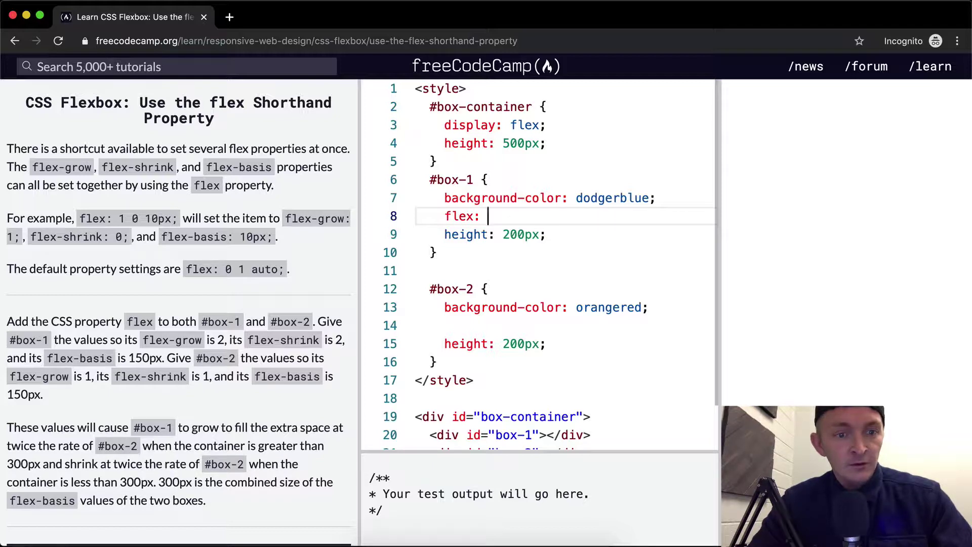
{"action": "type", "text": "2 2"}
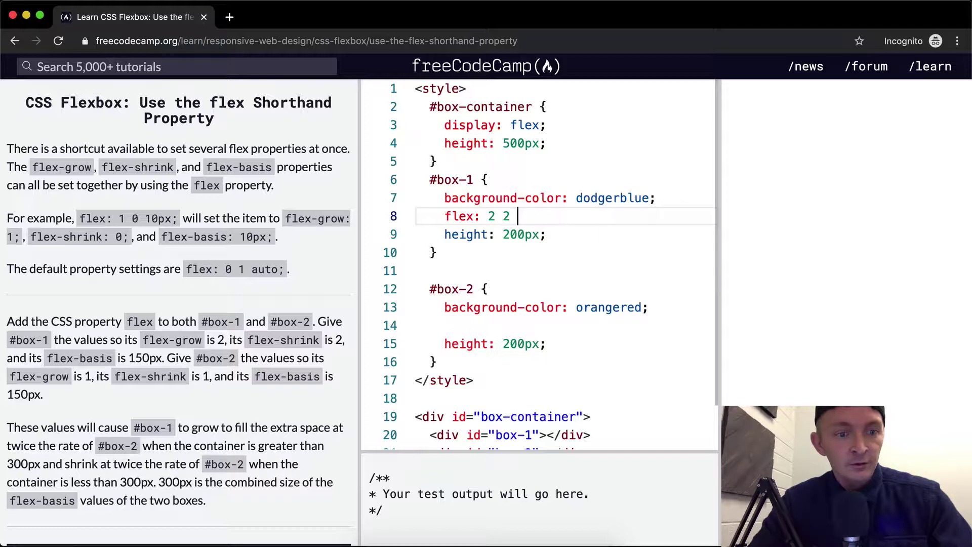
{"action": "type", "text": ",50px;"}
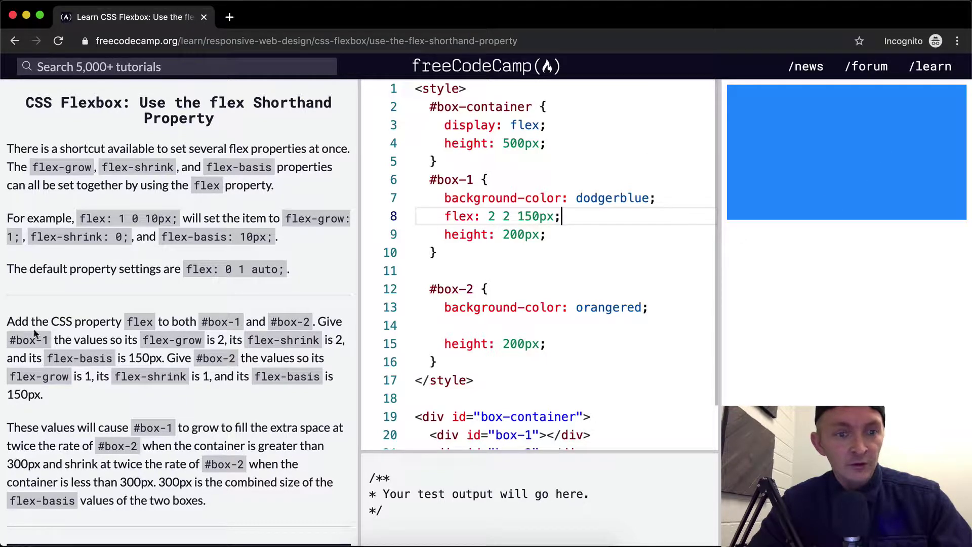
{"action": "scroll", "coordinate": [251, 338], "scroll_direction": "down", "scroll_amount": 1}
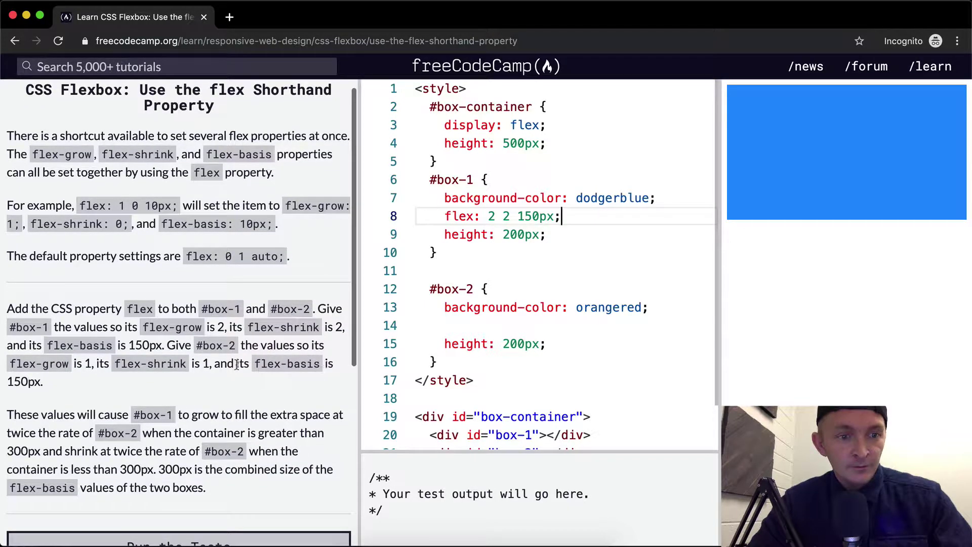
Add flex: 1 1 150px; to #box-2, widen the preview, and run the tests
{"action": "left_click", "coordinate": [567, 325]}
{"action": "type", "text": "lex"}
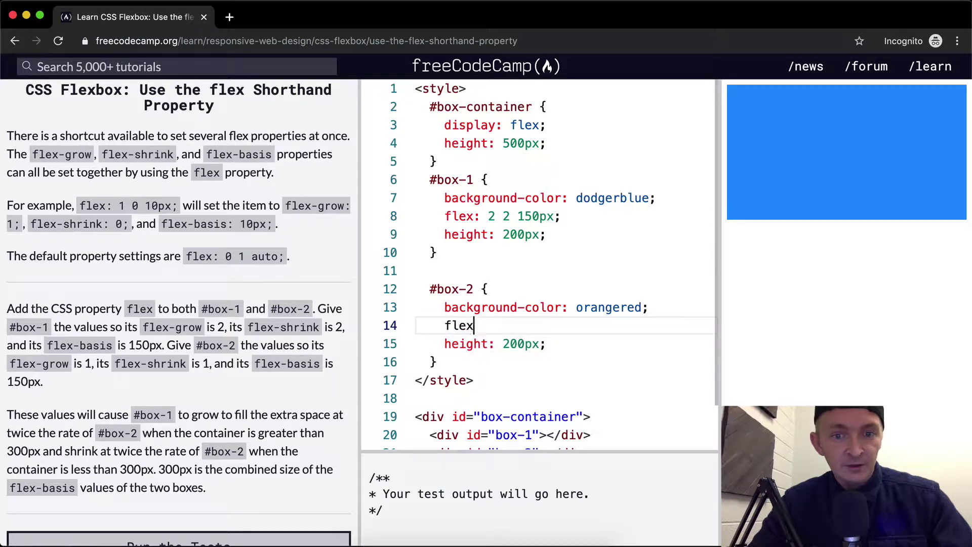
{"action": "type", "text": ":"}
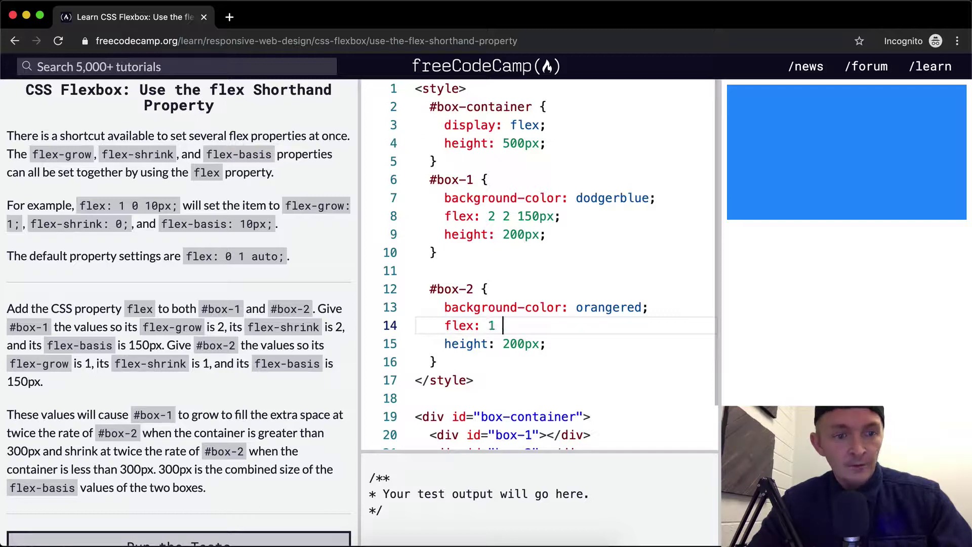
{"action": "type", "text": "1 150px;"}
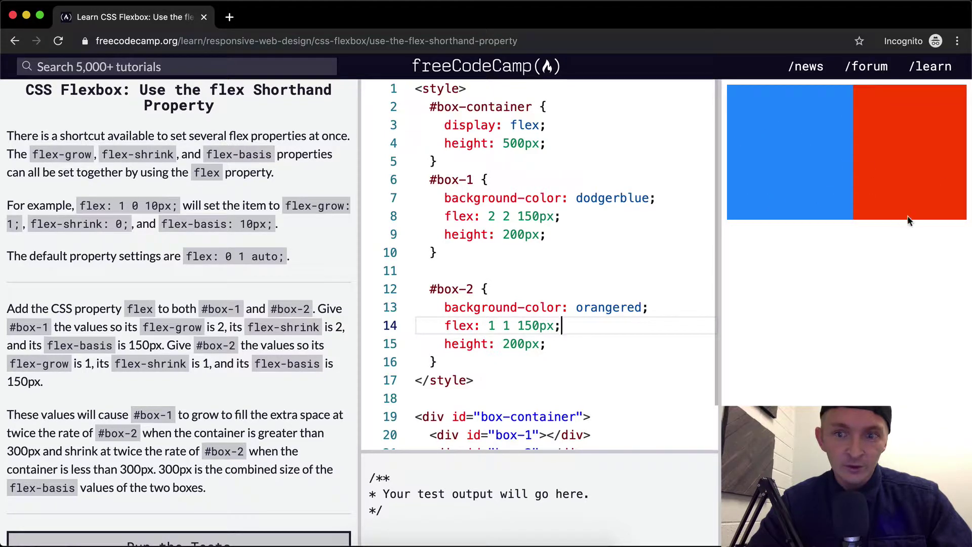
{"action": "mouse_move", "coordinate": [719, 234]}
{"action": "left_mouse_down"}
{"action": "mouse_move", "coordinate": [645, 236]}
{"action": "mouse_move", "coordinate": [691, 243]}
{"action": "left_mouse_up"}
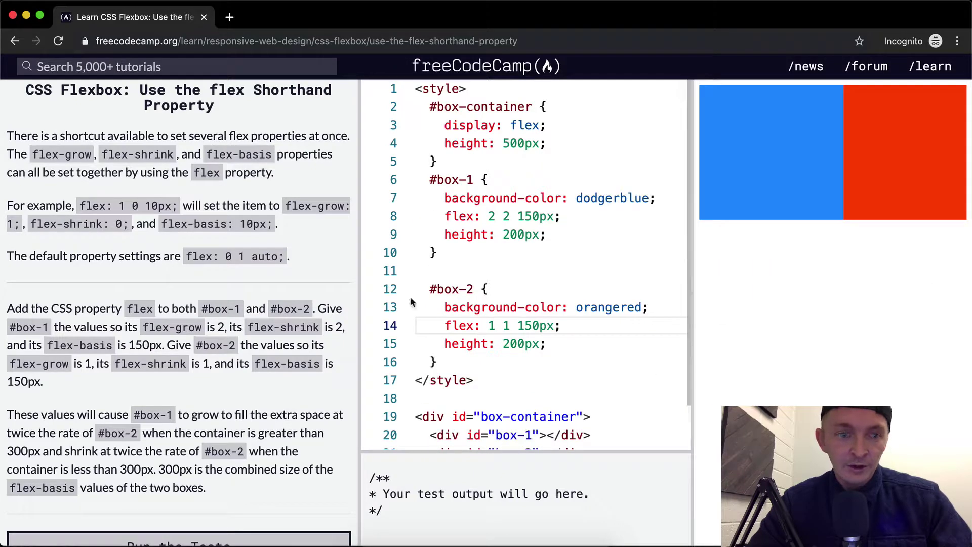
{"action": "scroll", "coordinate": [178, 303], "scroll_direction": "down", "scroll_amount": 5}
{"action": "left_click", "coordinate": [309, 253]}
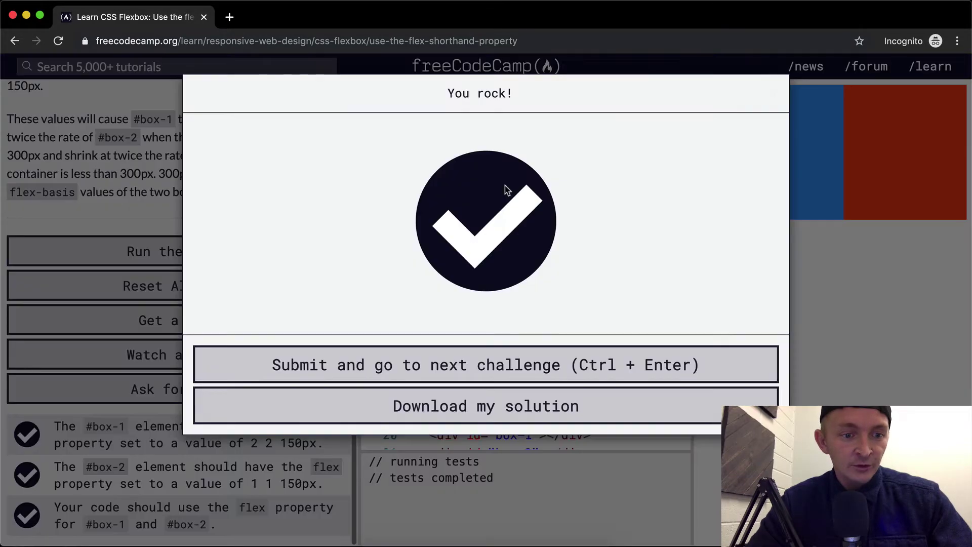